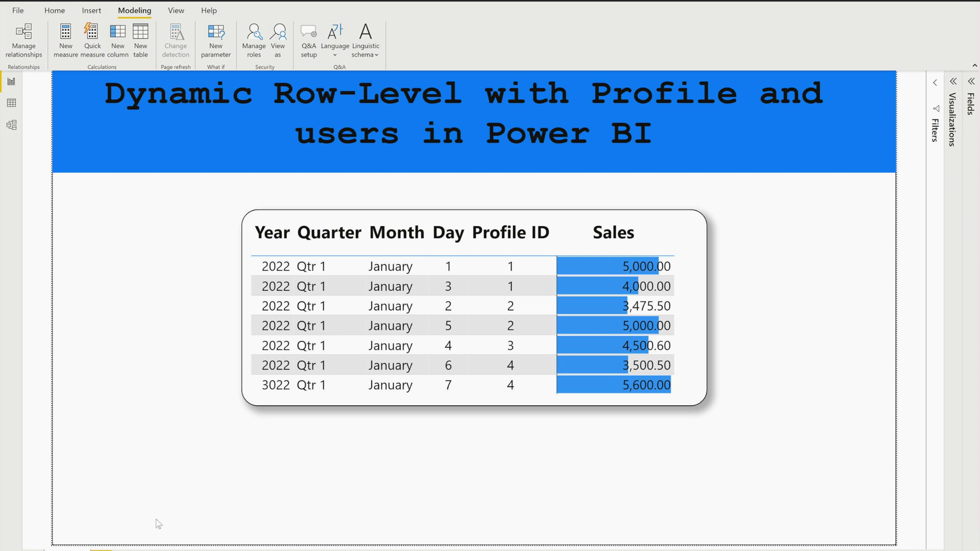
- Inspect each model relationship, then open the Profile Table–Emp Profile Table relationship settings
{"action": "left_click", "coordinate": [16, 126]}
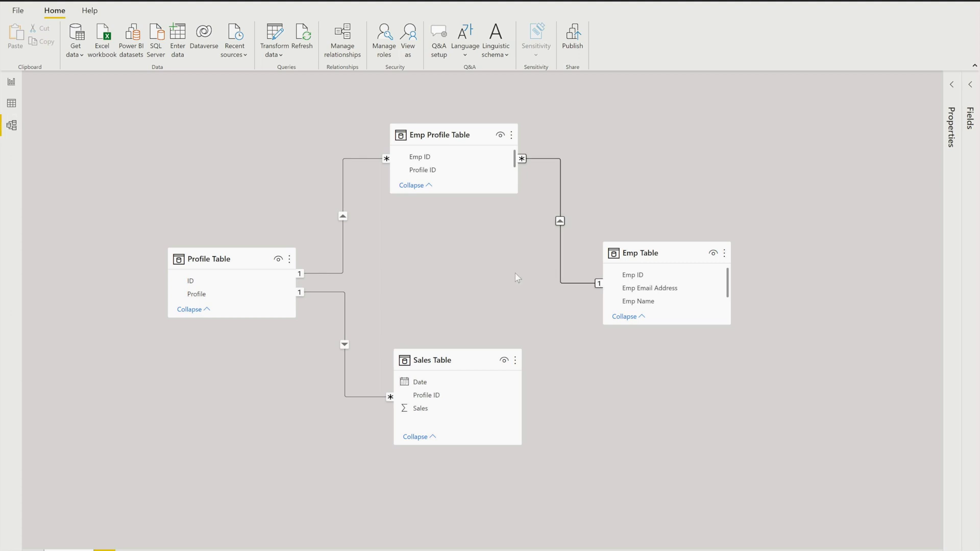
{"action": "left_click", "coordinate": [562, 265]}
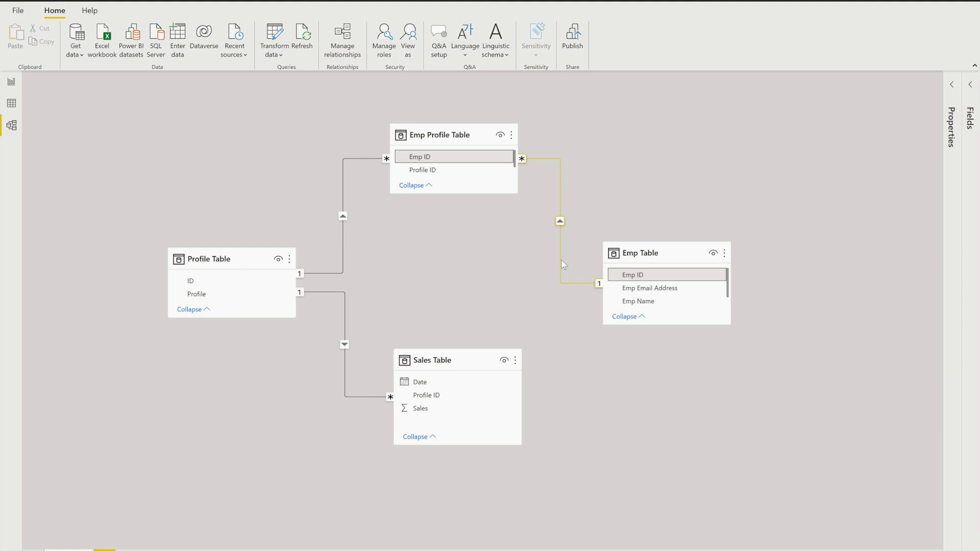
{"action": "left_click", "coordinate": [347, 266]}
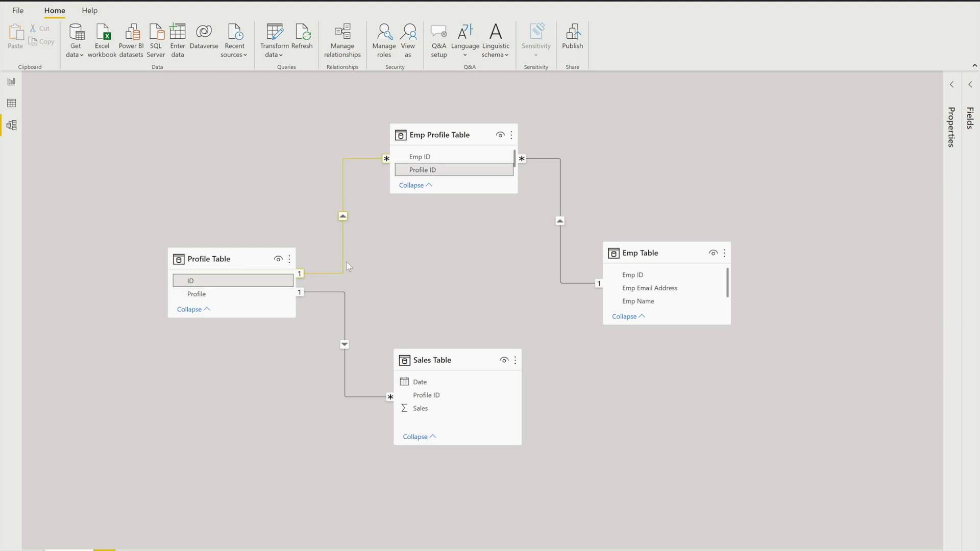
{"action": "left_click", "coordinate": [345, 304]}
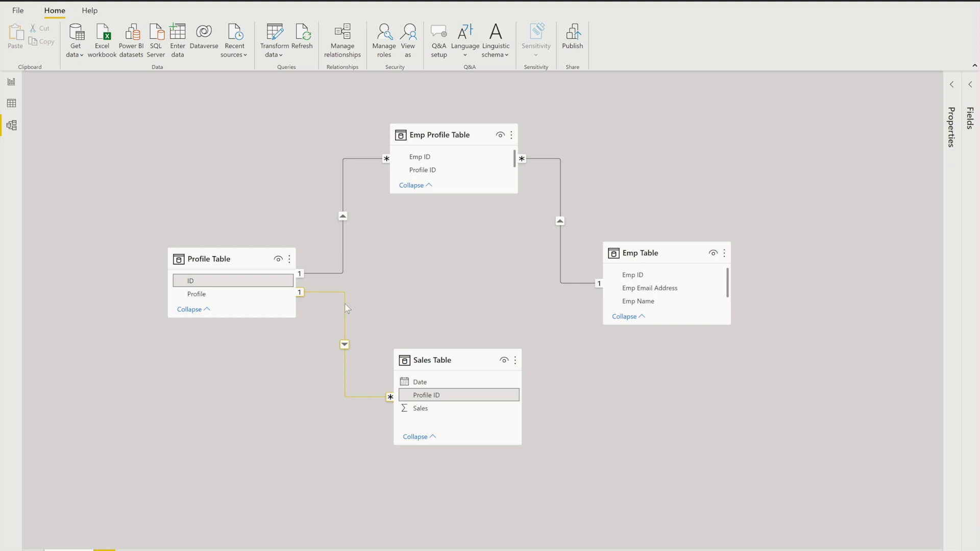
{"action": "left_click", "coordinate": [358, 244]}
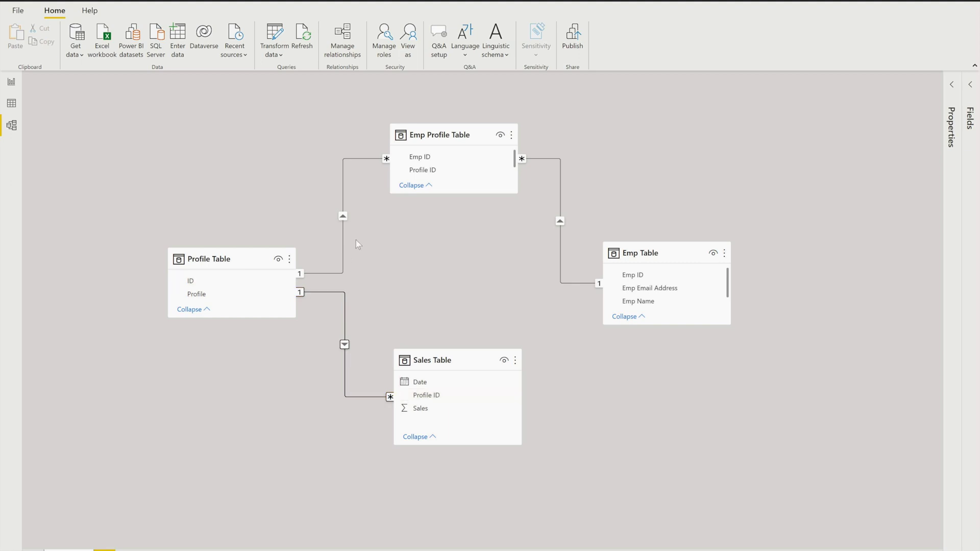
{"action": "left_click", "coordinate": [343, 181]}
{"action": "double_click", "coordinate": [343, 182]}
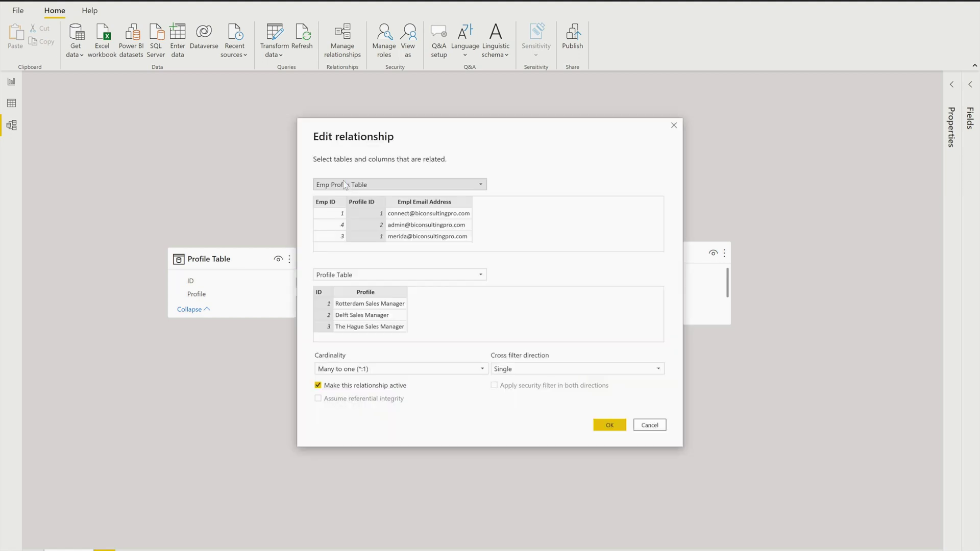
- Set the relationship's cross filter direction to Both, applying the security filter in both directions
{"action": "left_click", "coordinate": [541, 369]}
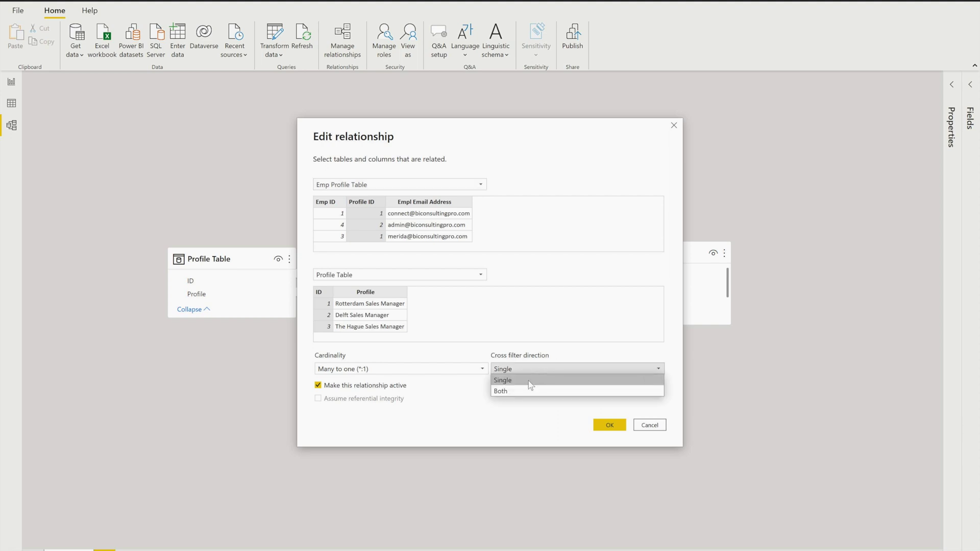
{"action": "left_click", "coordinate": [521, 396]}
{"action": "left_click", "coordinate": [496, 387]}
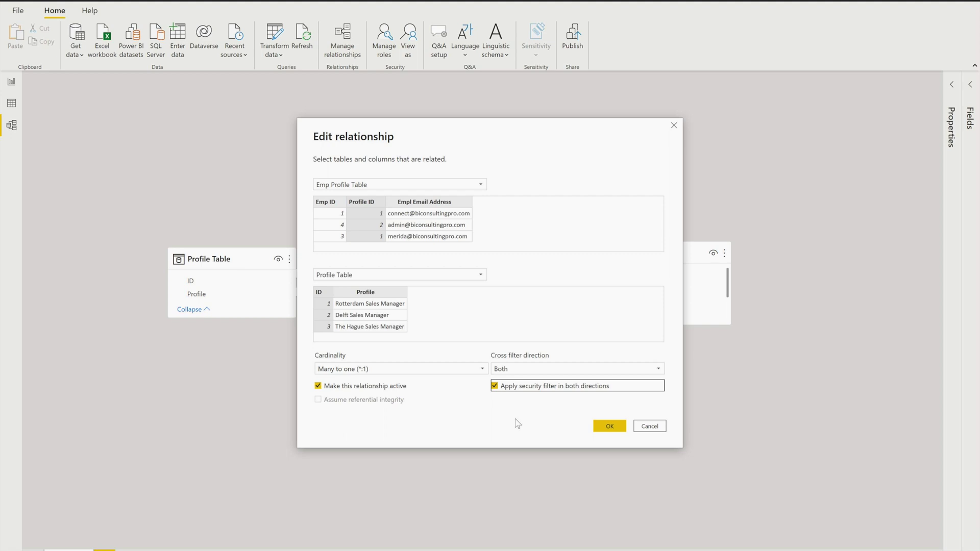
{"action": "left_click", "coordinate": [606, 426]}
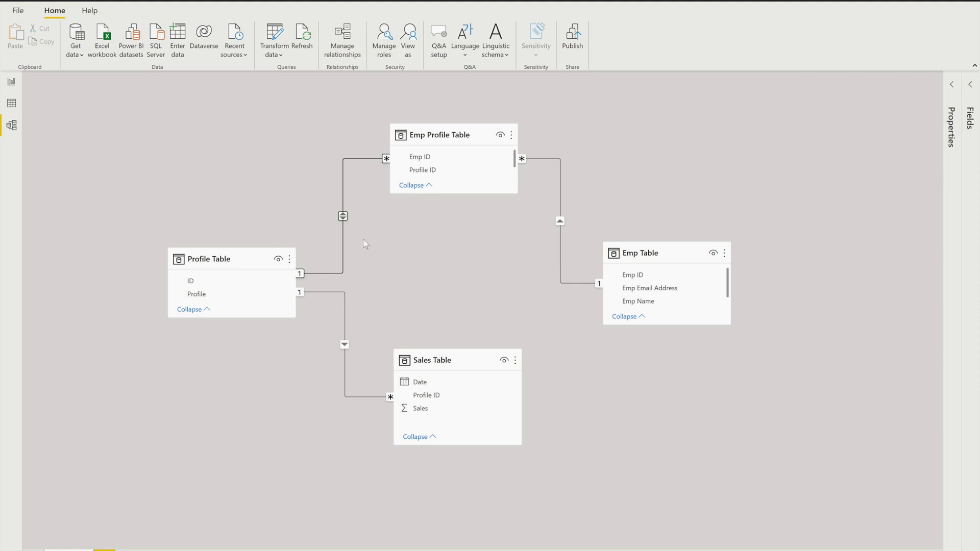
- Revert the Profile–Emp Profile relationship to single-direction filtering
{"action": "left_click", "coordinate": [534, 368]}
{"action": "left_click", "coordinate": [593, 386]}
{"action": "left_click", "coordinate": [607, 425]}
- Create a security role named Profile and bring up Profile Table's Add filter column choices
{"action": "left_click", "coordinate": [10, 83]}
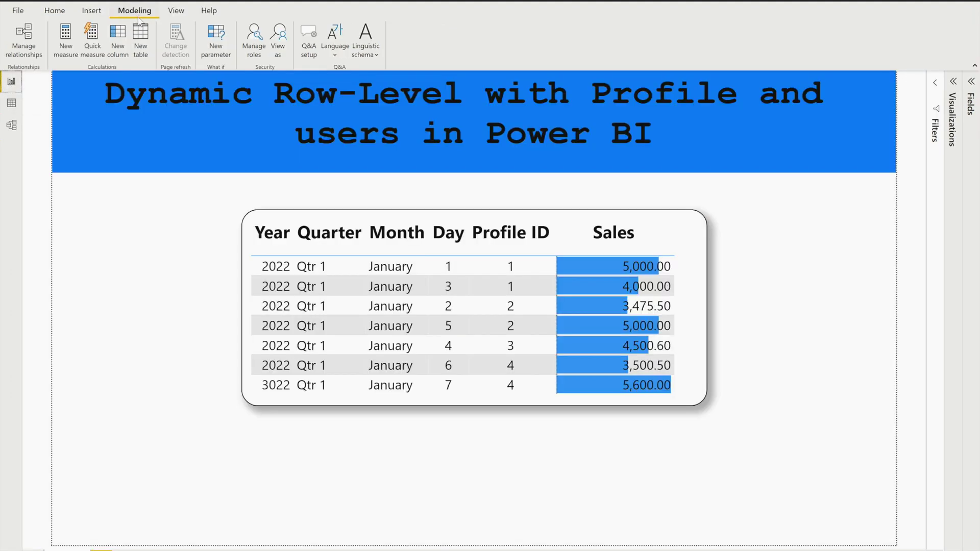
{"action": "left_click", "coordinate": [255, 42]}
{"action": "left_click", "coordinate": [270, 198]}
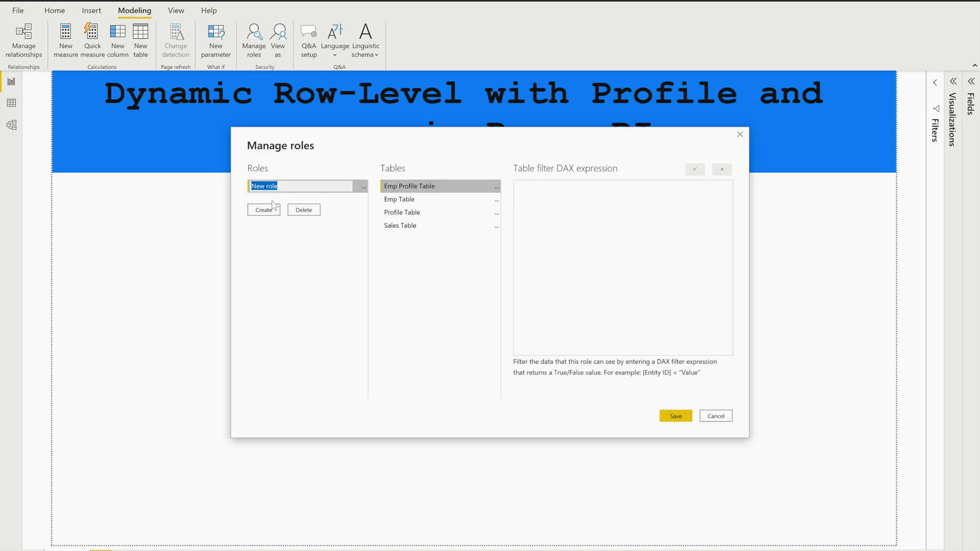
{"action": "type", "text": "Profile"}
{"action": "left_click", "coordinate": [293, 264]}
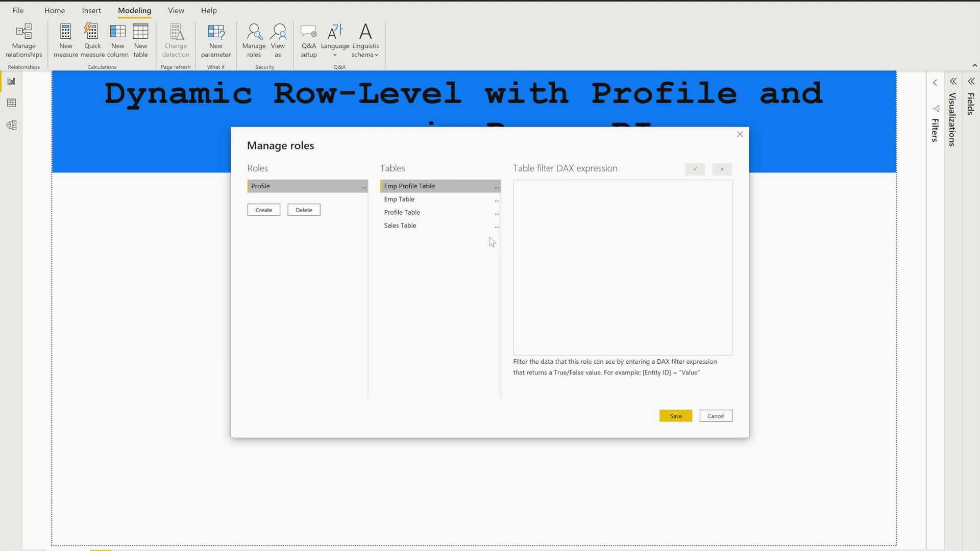
{"action": "left_click", "coordinate": [497, 214]}
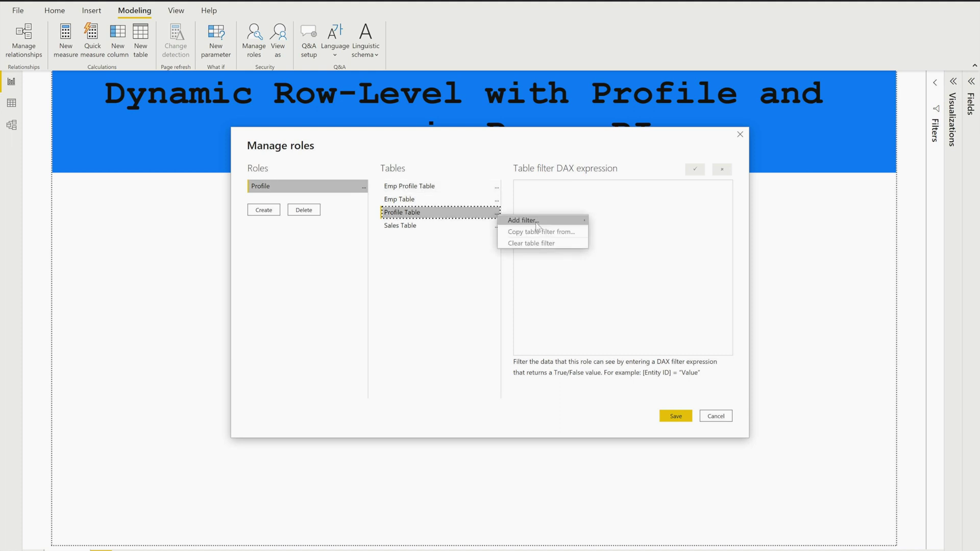
{"action": "mouse_move", "coordinate": [555, 225]}
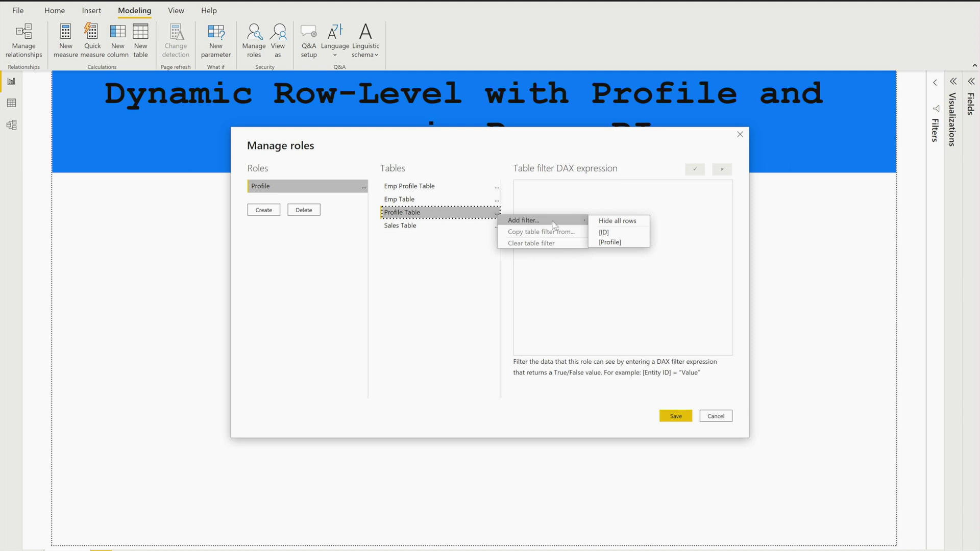
- Add an [ID] filter on Profile Table and paste the SELECTCOLUMNS/FILTER USERPRINCIPALNAME() DAX expression
{"action": "left_click", "coordinate": [619, 234]}
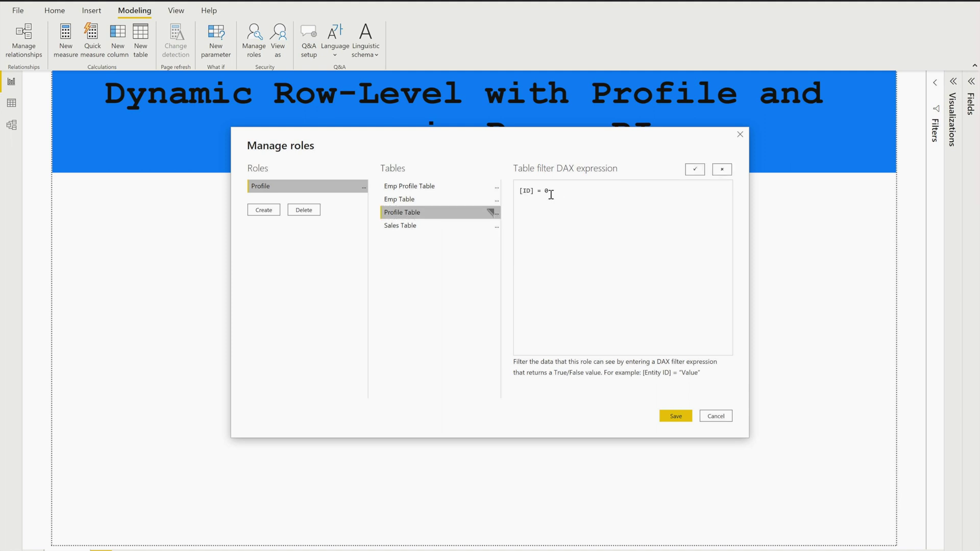
{"action": "left_click_drag", "start_coordinate": [547, 191], "coordinate": [568, 192]}
{"action": "triple_click", "coordinate": [568, 192]}
{"action": "type", "text": "[ID] IN  SELECTCOLUMNS (   FILTER (  'Emp Profile Table',   RELATED ( 'Emp Table'[Emp Email Address] )  = USERPRINCIPALNAME ()     ),         \"Profile ID\", [Profile ID]     )"}
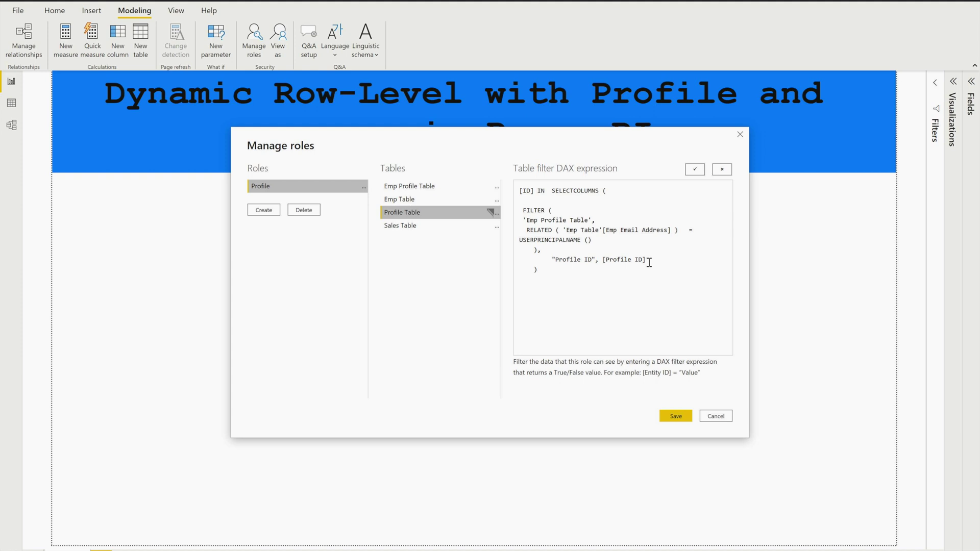
- Highlight the RELATED email lookup, 'Emp Profile Table' argument and [ID] column to explain the filter
{"action": "left_click", "coordinate": [613, 208]}
{"action": "left_click", "coordinate": [523, 231]}
{"action": "left_click_drag", "start_coordinate": [524, 231], "coordinate": [674, 231]}
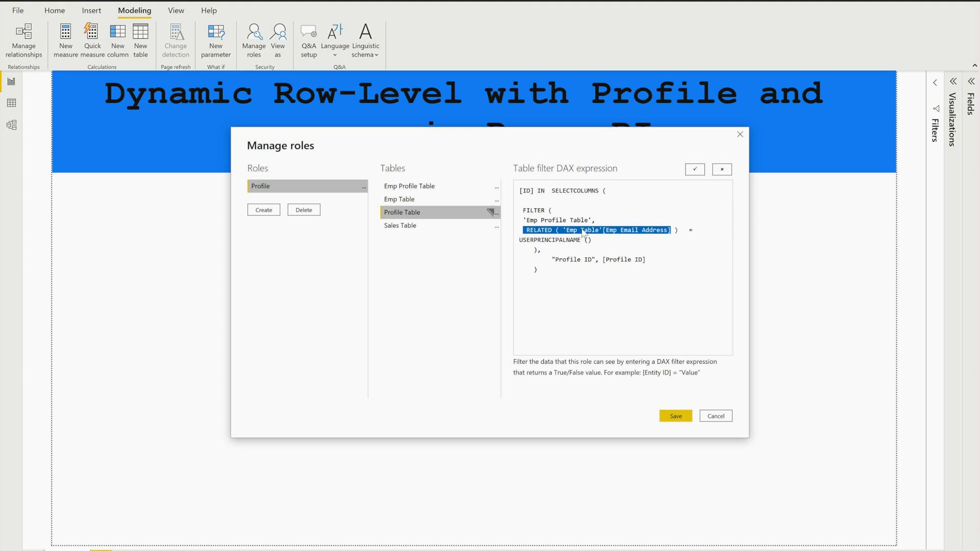
{"action": "left_click_drag", "start_coordinate": [523, 221], "coordinate": [598, 222]}
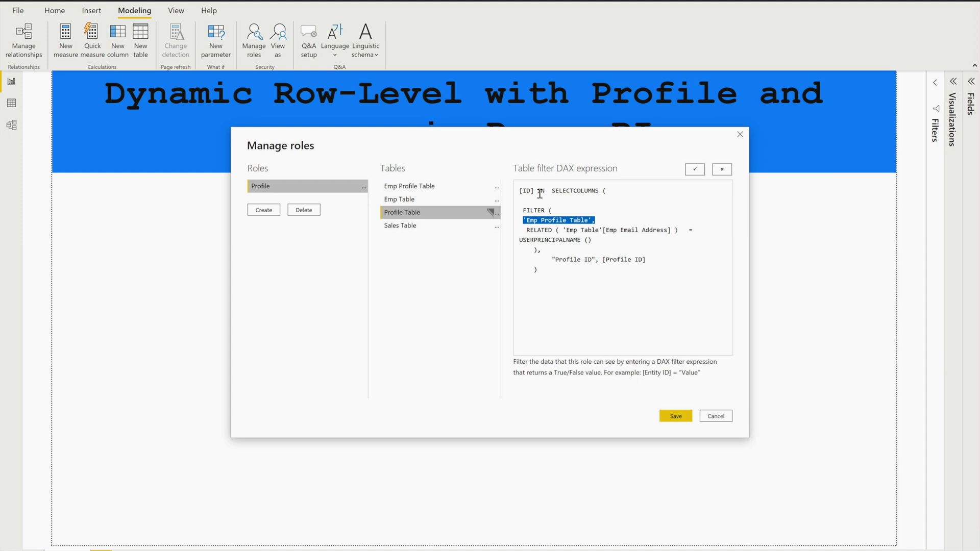
{"action": "left_click_drag", "start_coordinate": [534, 193], "coordinate": [517, 196]}
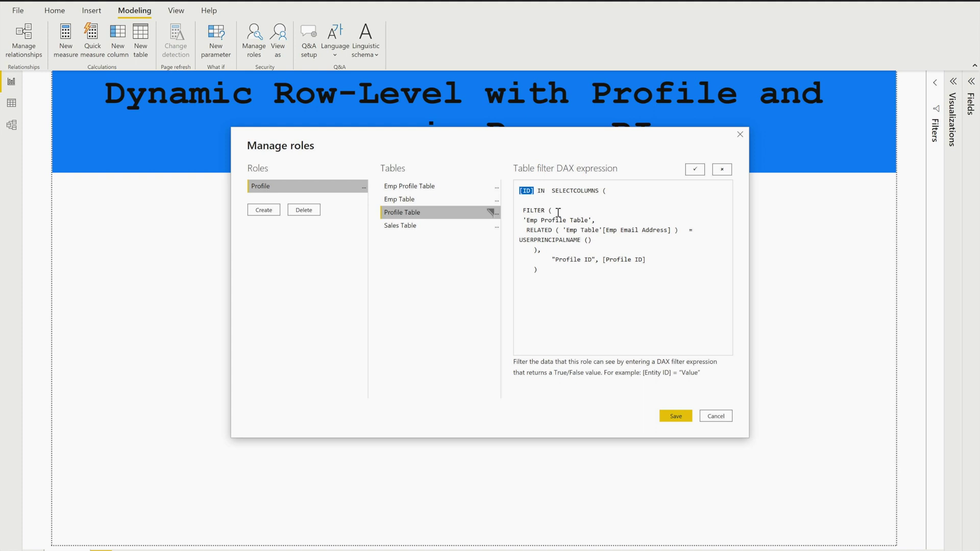
- Save the Profile role, publish the report, and add two members to the role in Power BI service
{"action": "left_click", "coordinate": [676, 416]}
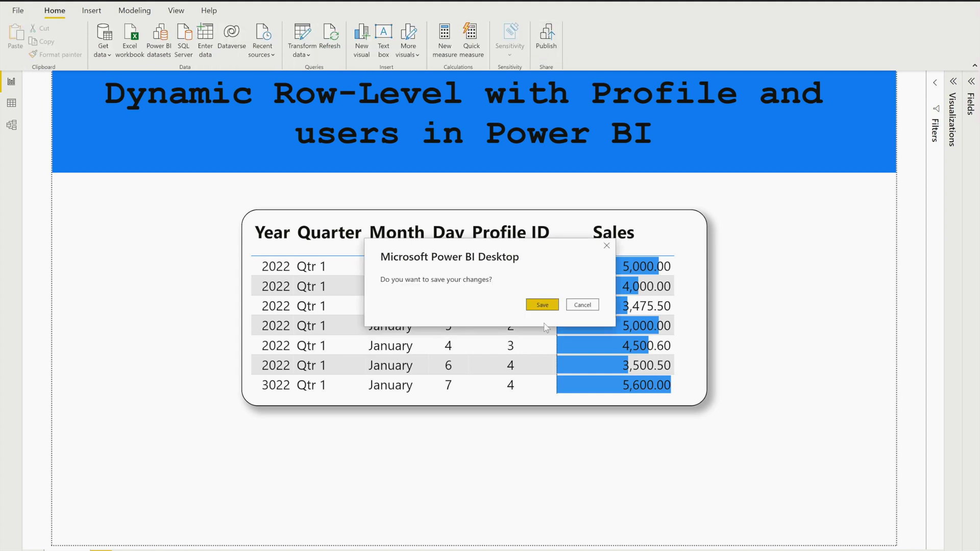
{"action": "left_click", "coordinate": [542, 305]}
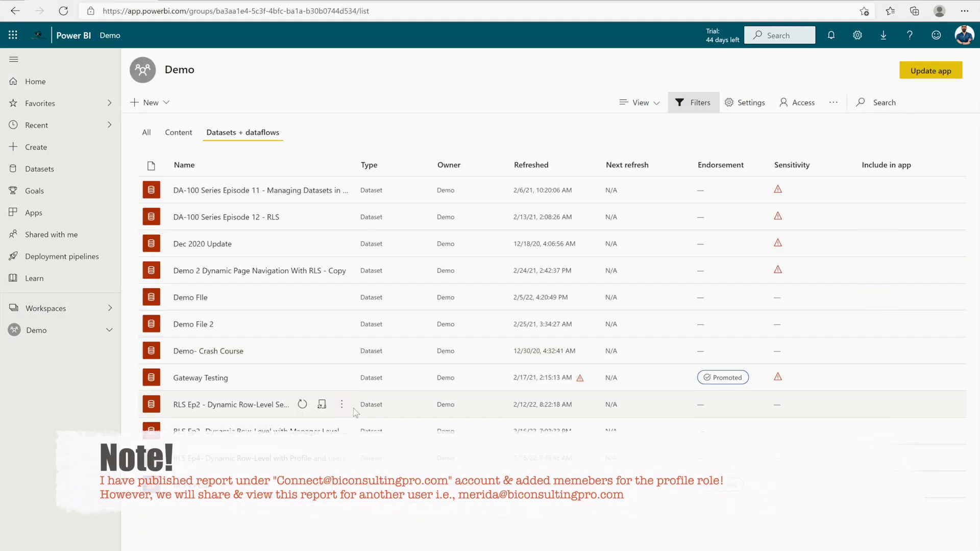
{"action": "left_click", "coordinate": [340, 458]}
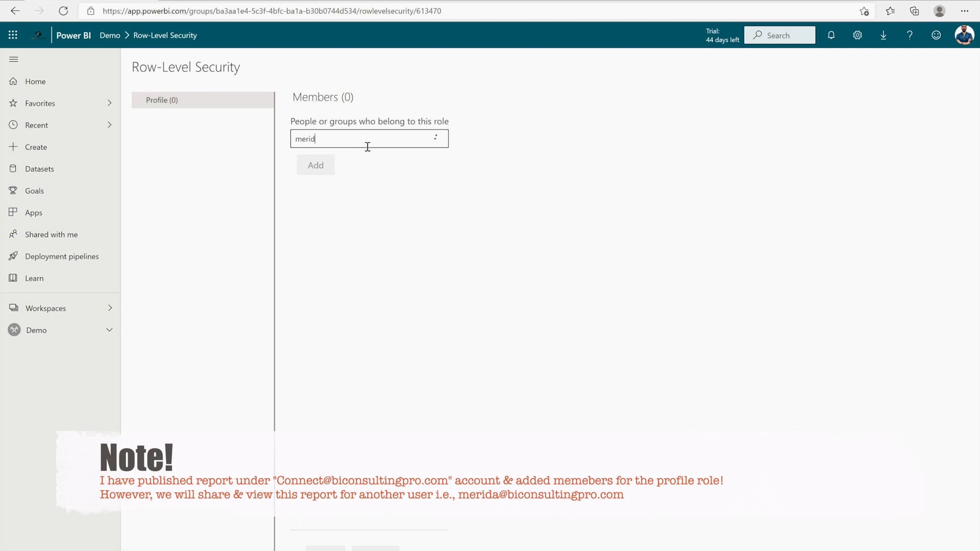
{"action": "key", "text": "Return"}
{"action": "type", "text": "a"}
{"action": "key", "text": "Return"}
{"action": "key", "text": "Return"}
{"action": "type", "text": "su"}
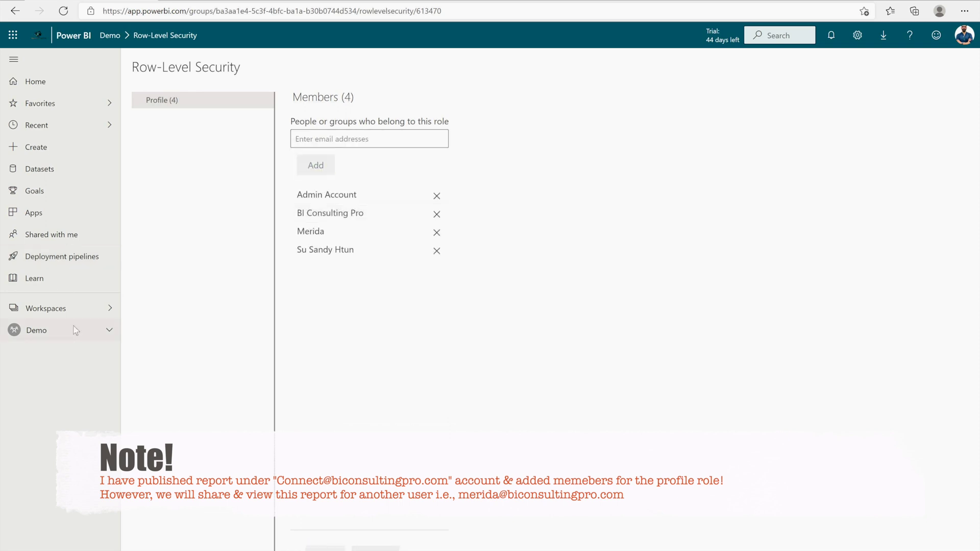
{"action": "left_click", "coordinate": [77, 330]}
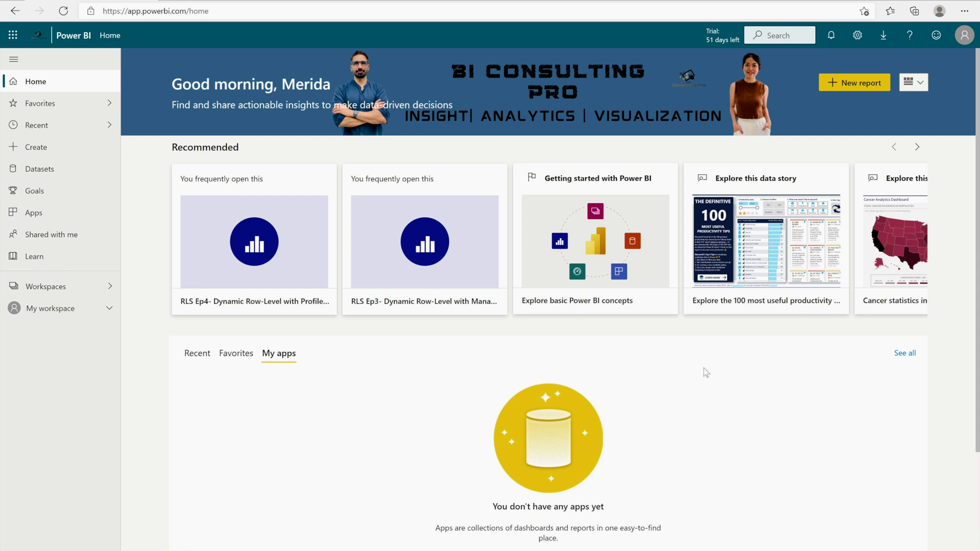
- Confirm the signed-in account and open the RLS Ep4 report from Shared with me
{"action": "left_click", "coordinate": [964, 35]}
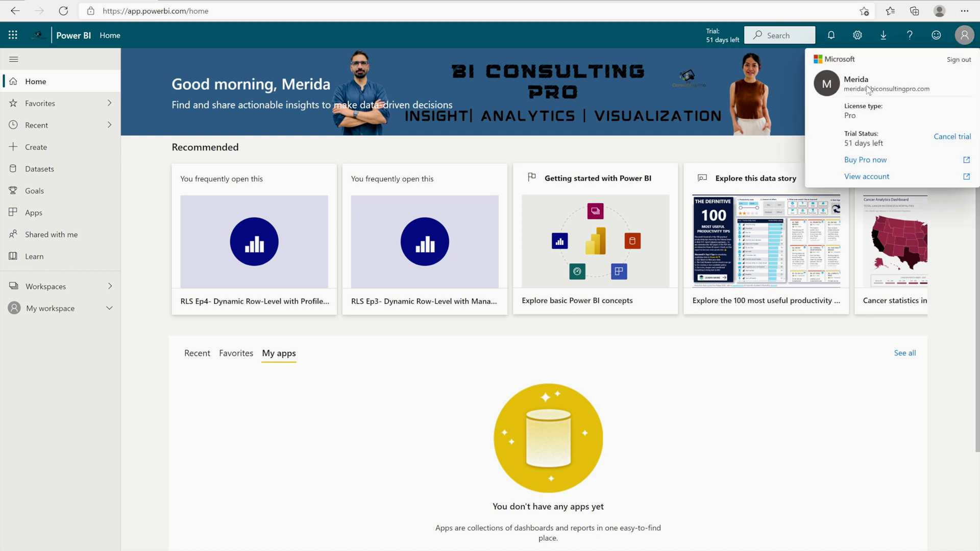
{"action": "left_click", "coordinate": [45, 236]}
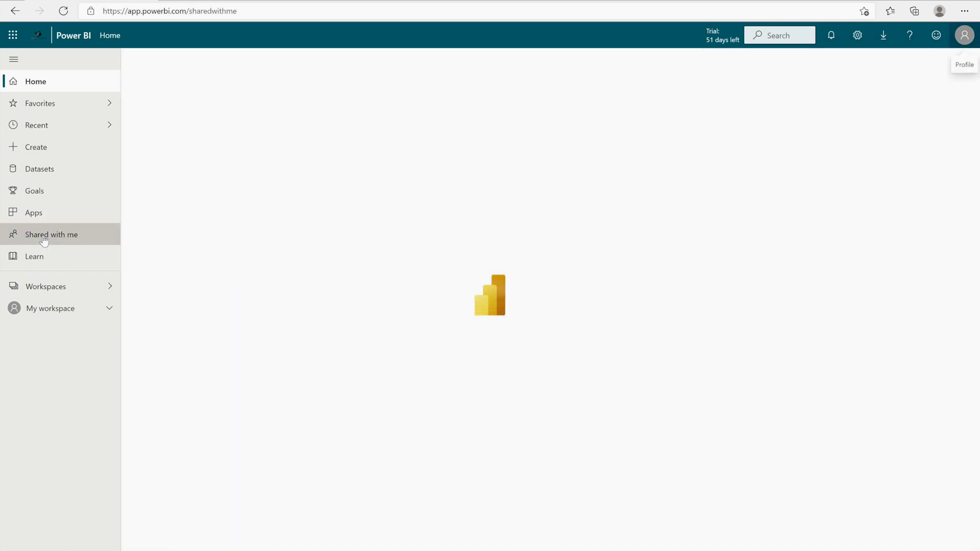
{"action": "left_click", "coordinate": [256, 193]}
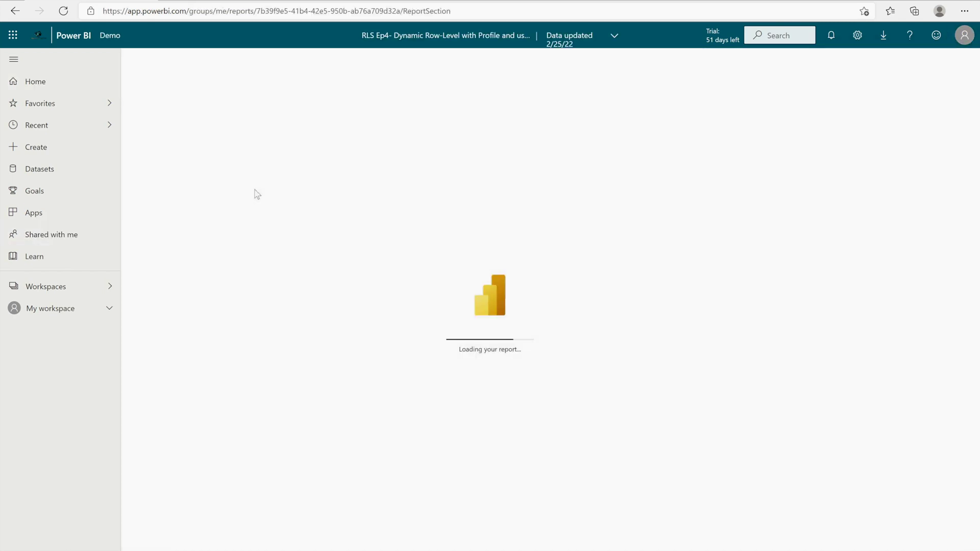